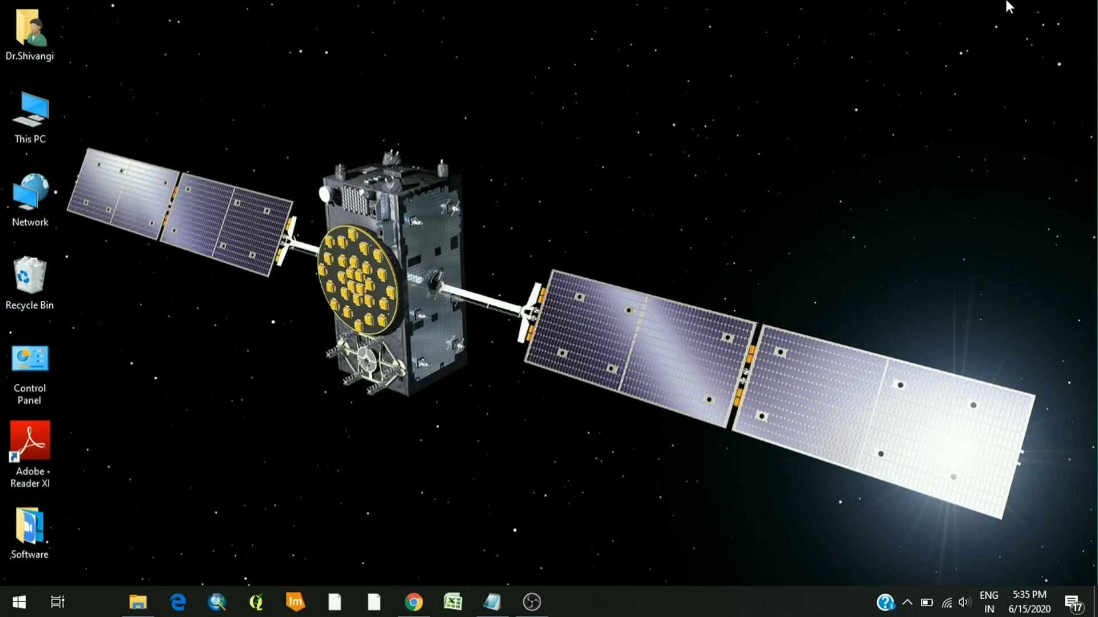
# Step: Launch Chrome and go to earthexplorer.usgs.gov
pyautogui.click(416, 604)
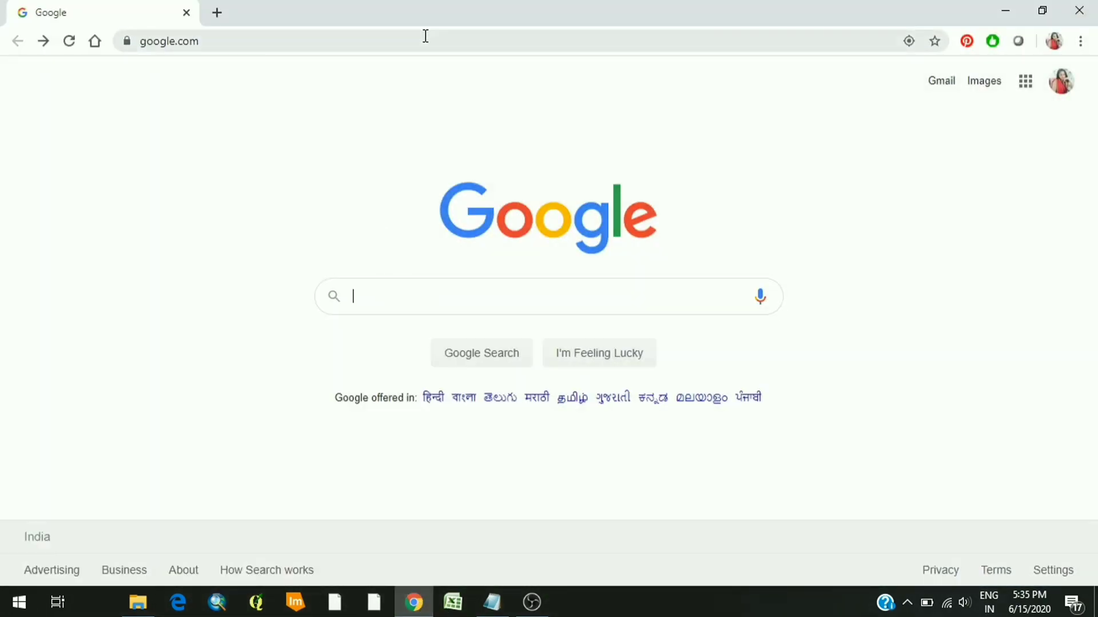
pyautogui.click(316, 45)
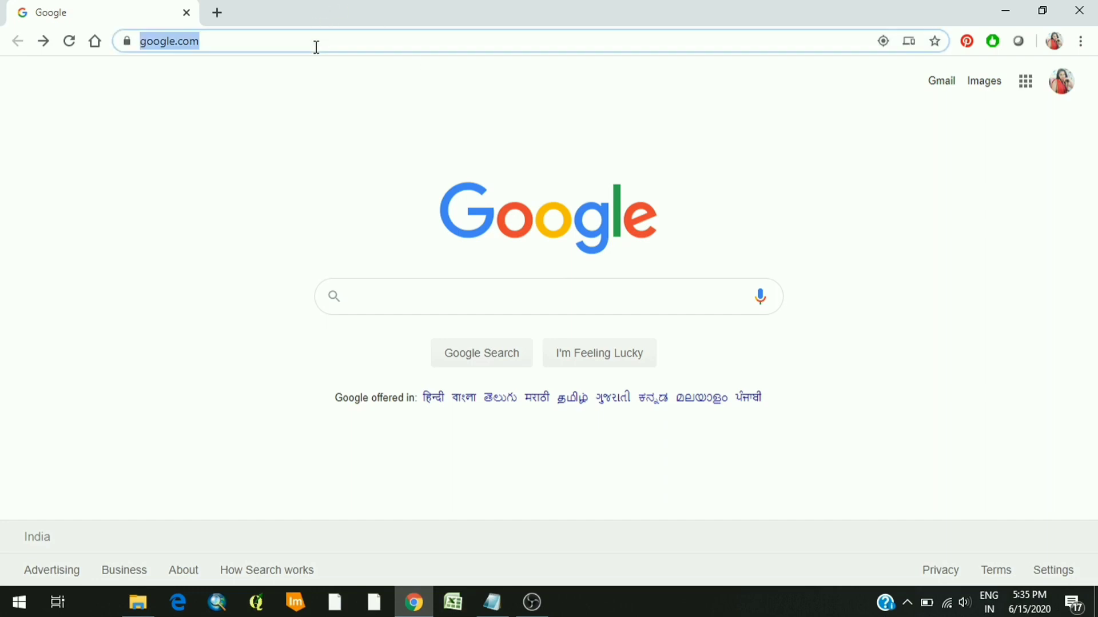
pyautogui.write('e')
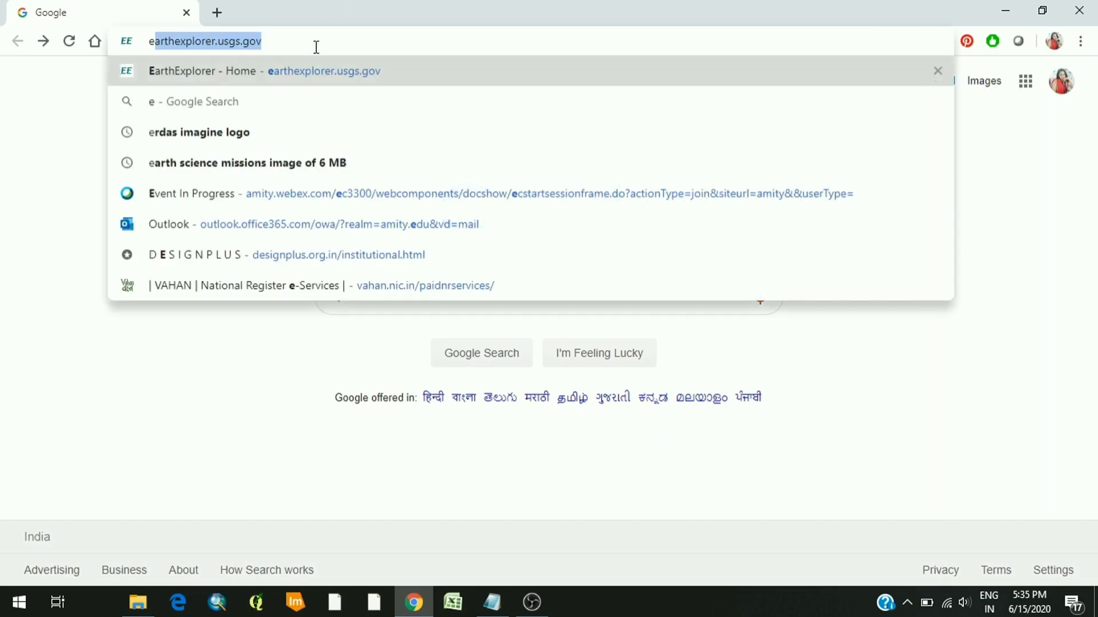
pyautogui.write('arthexpl')
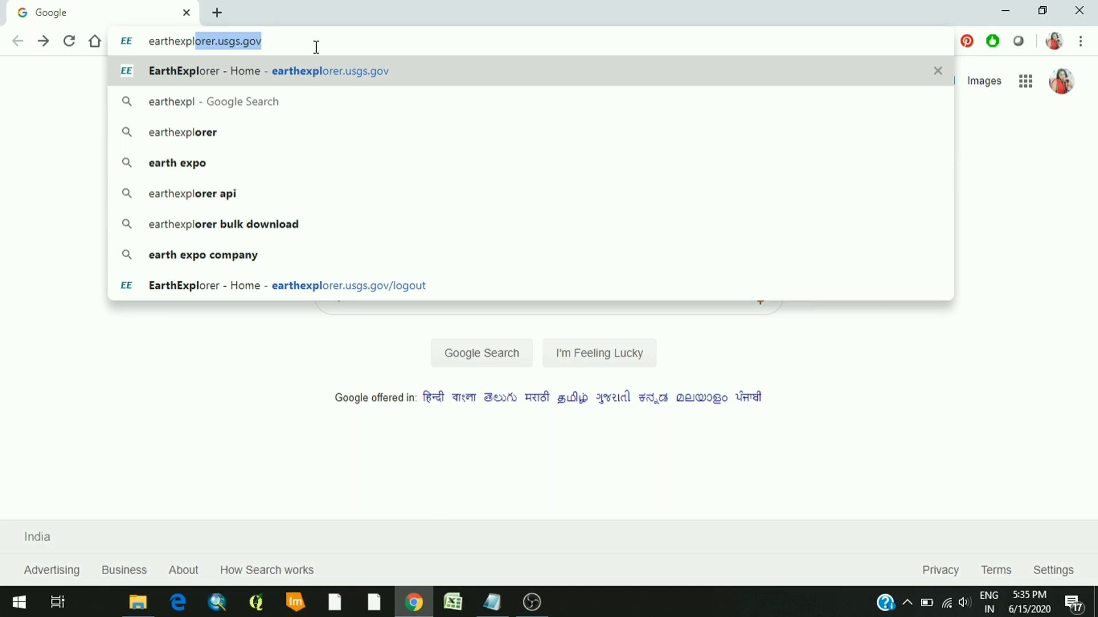
pyautogui.write('orer.usgs')
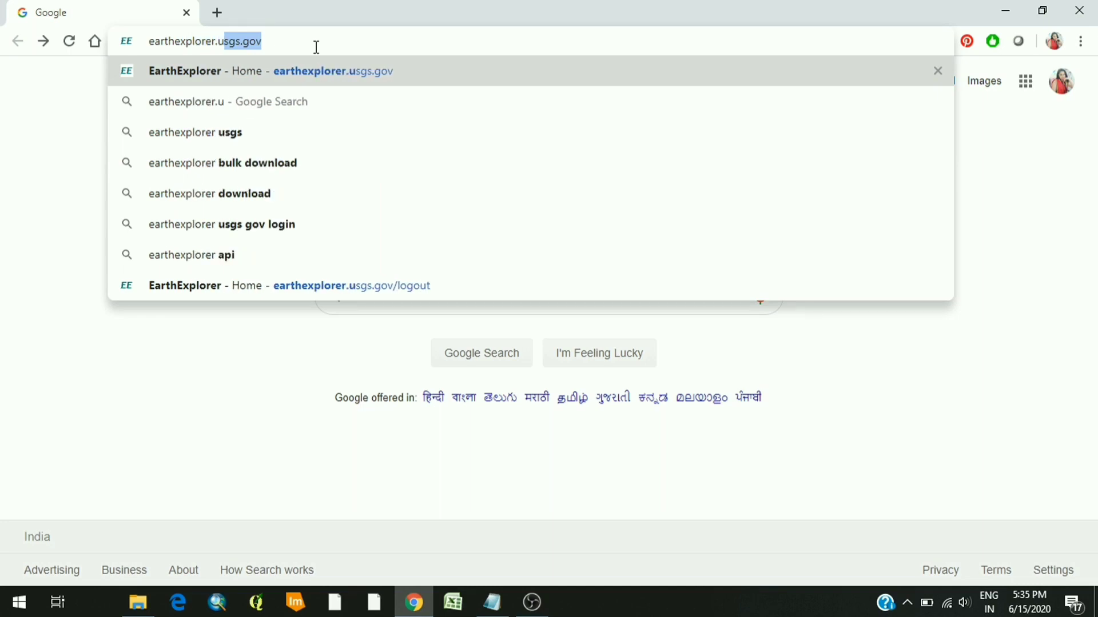
pyautogui.write('.gov')
pyautogui.press('Return')
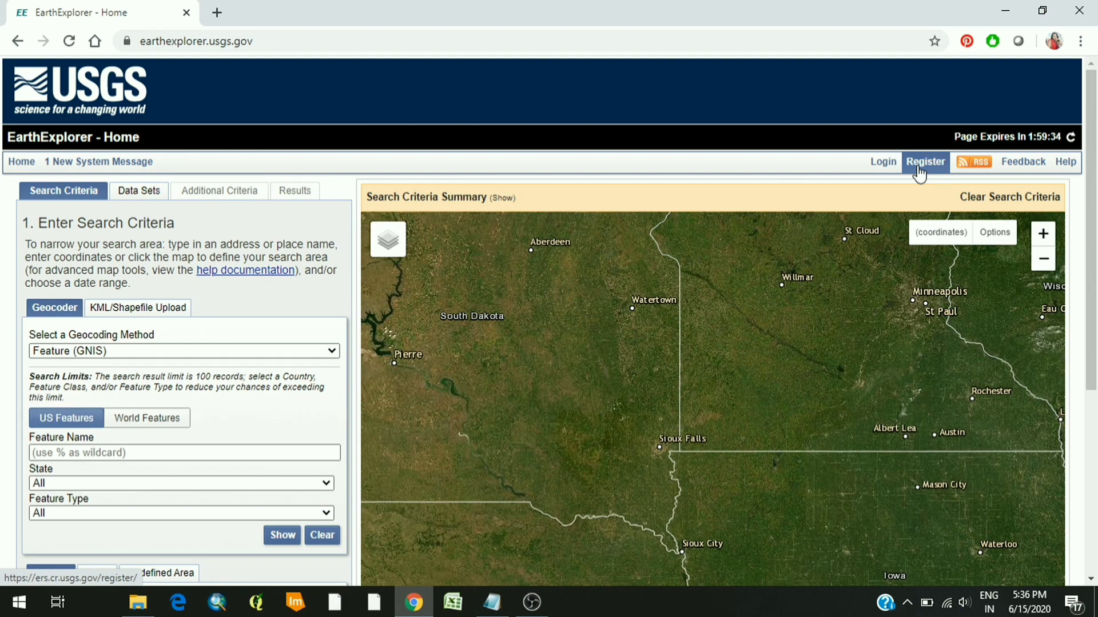
# Step: Log in to EarthExplorer with the saved USGS username and the account password
pyautogui.click(884, 167)
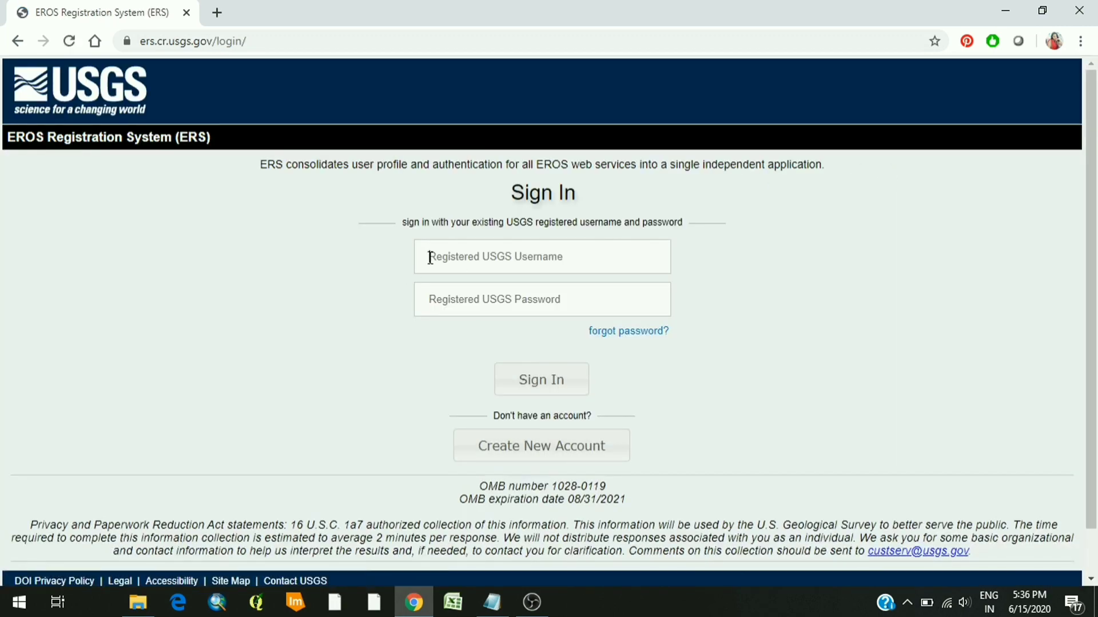
pyautogui.click(467, 257)
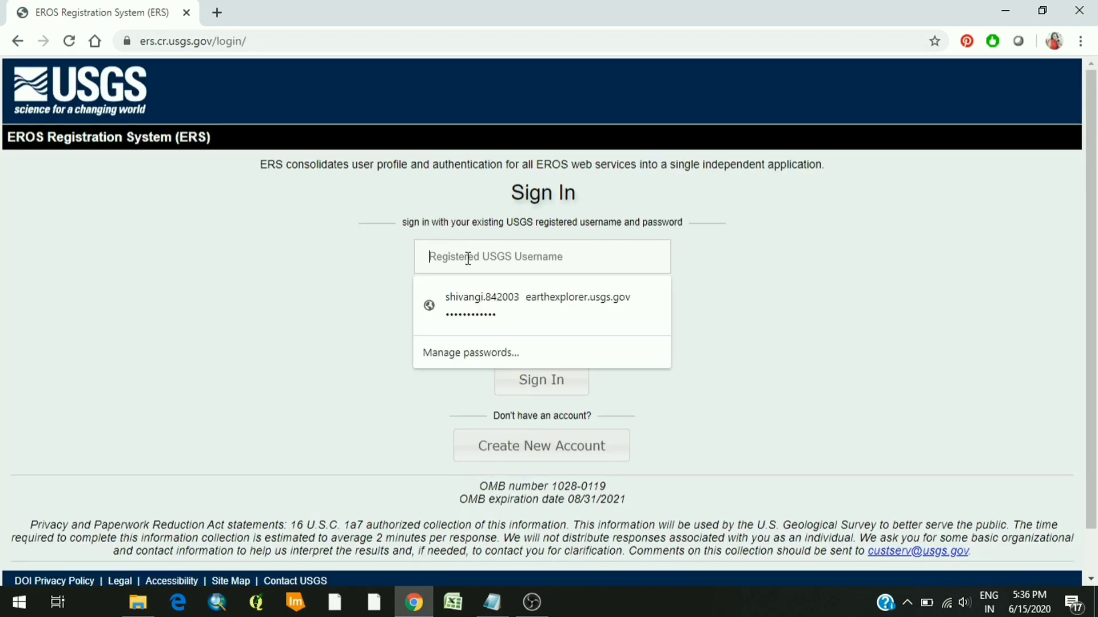
pyautogui.click(490, 311)
pyautogui.press('Tab')
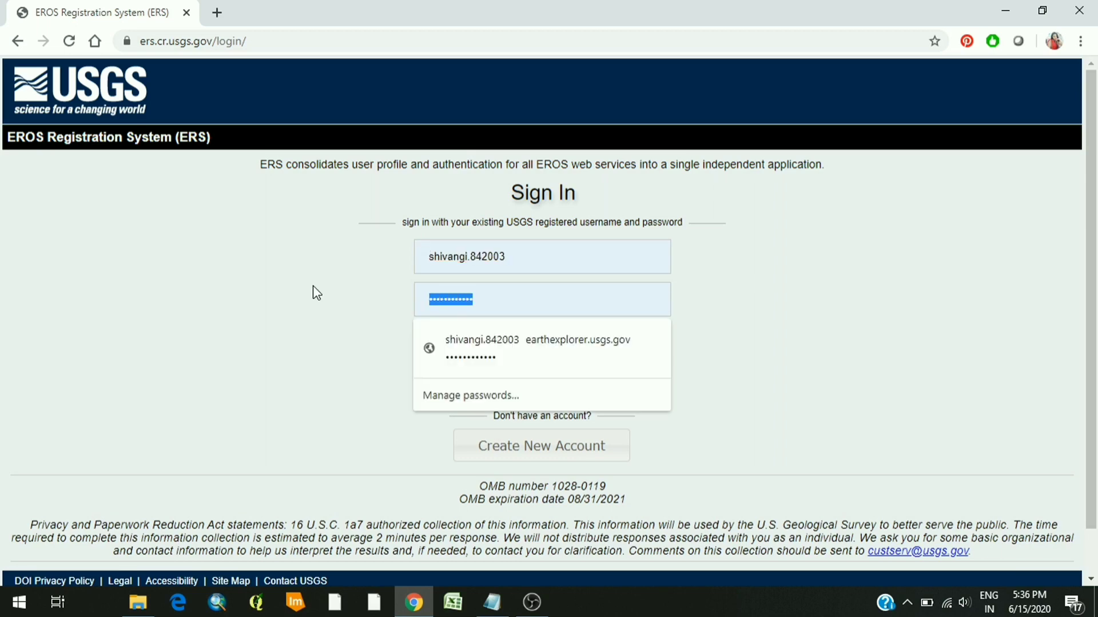
pyautogui.write('•••••••••')
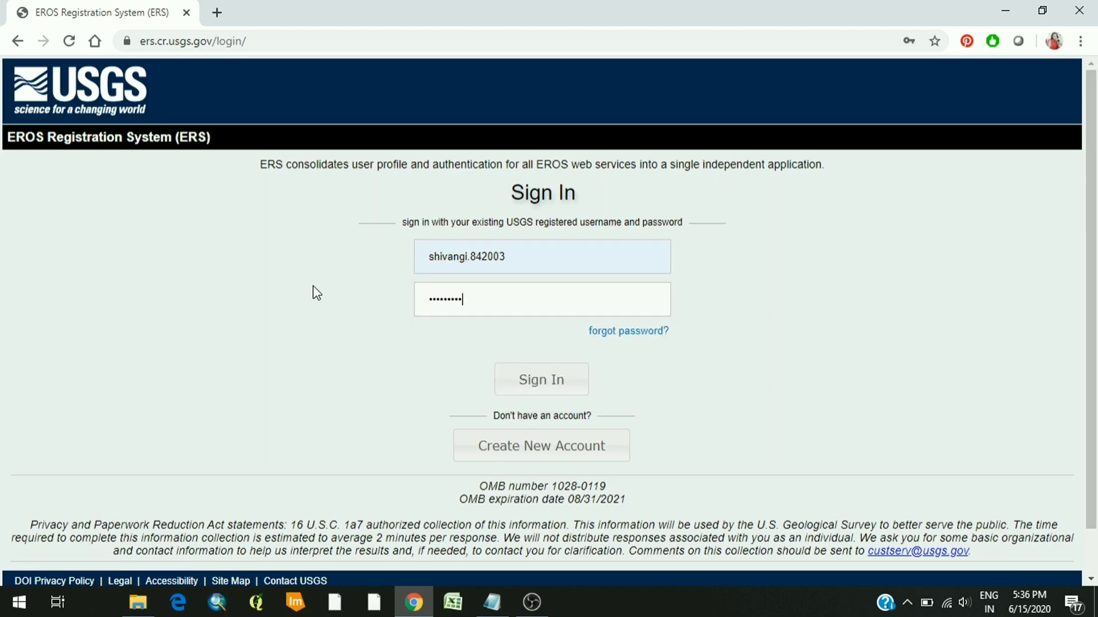
pyautogui.write('••••')
pyautogui.press('Return')
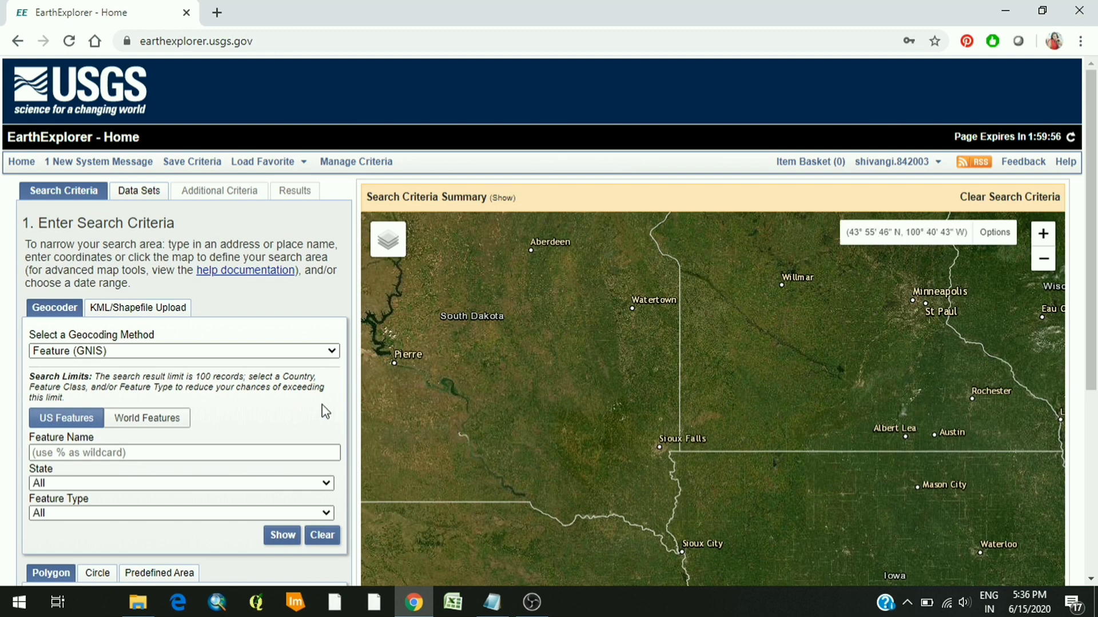
# Step: Search by Address/Place for 'delhi' and set the Delhi, India result as the search area
pyautogui.click(228, 351)
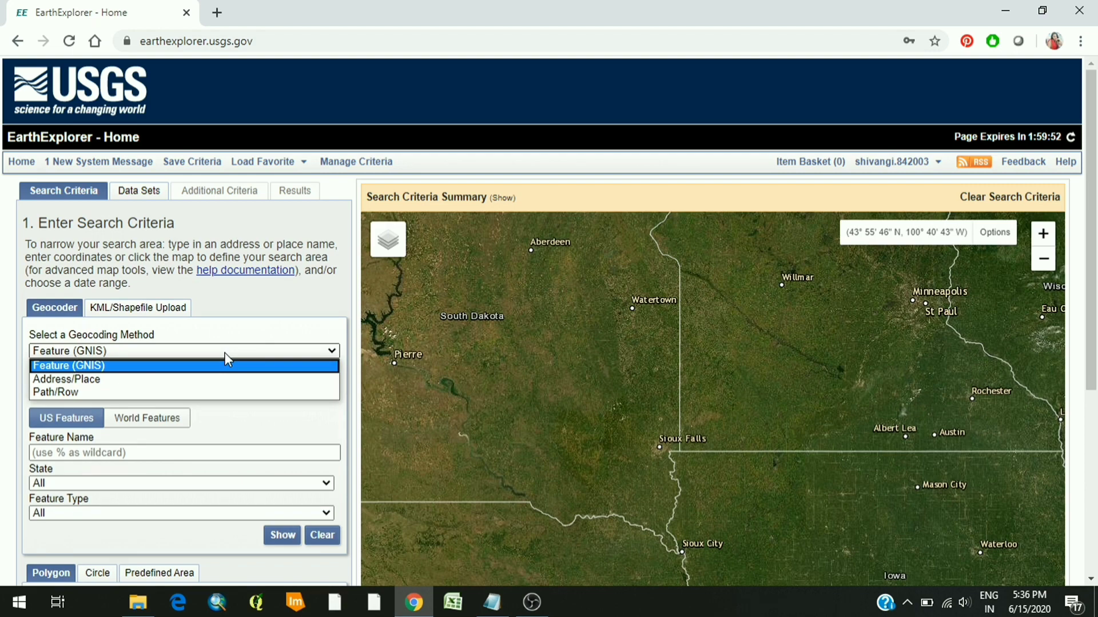
pyautogui.click(205, 380)
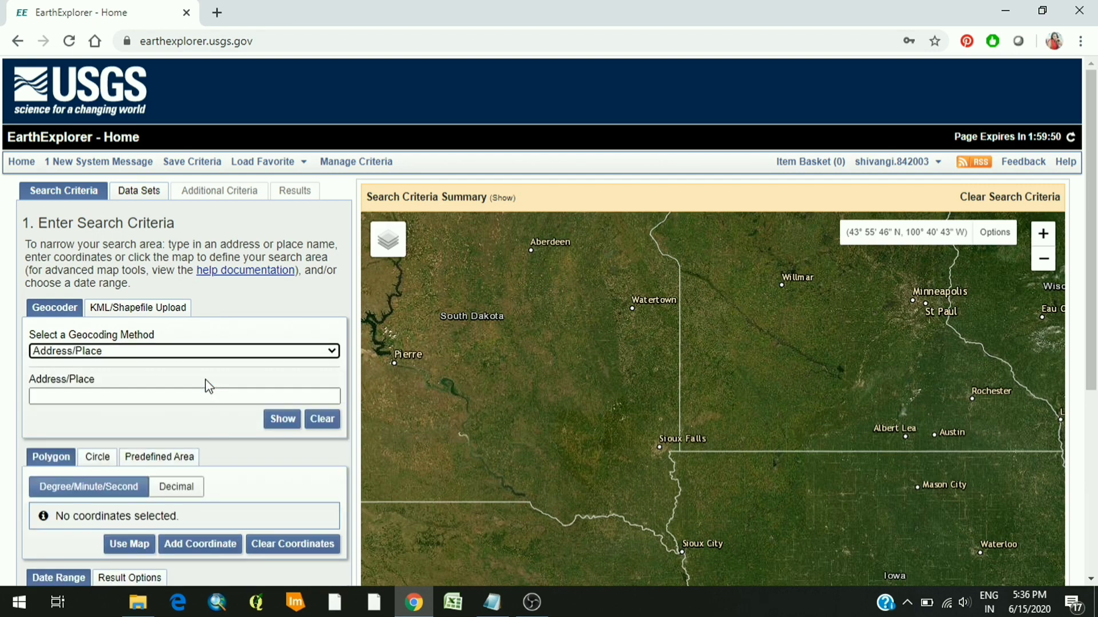
pyautogui.click(158, 396)
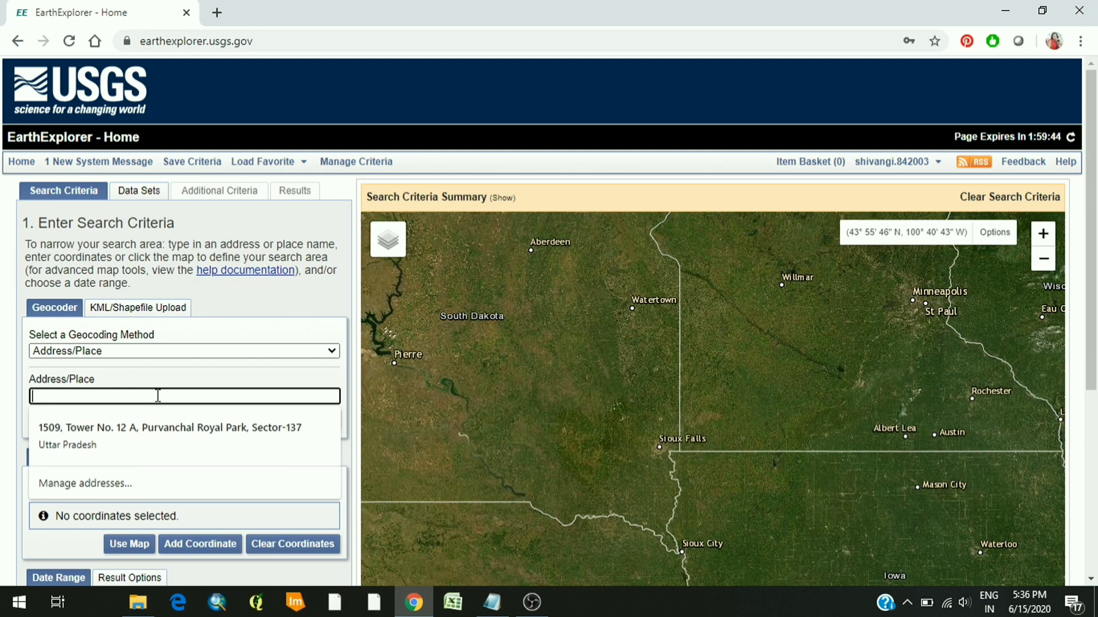
pyautogui.write('delhi')
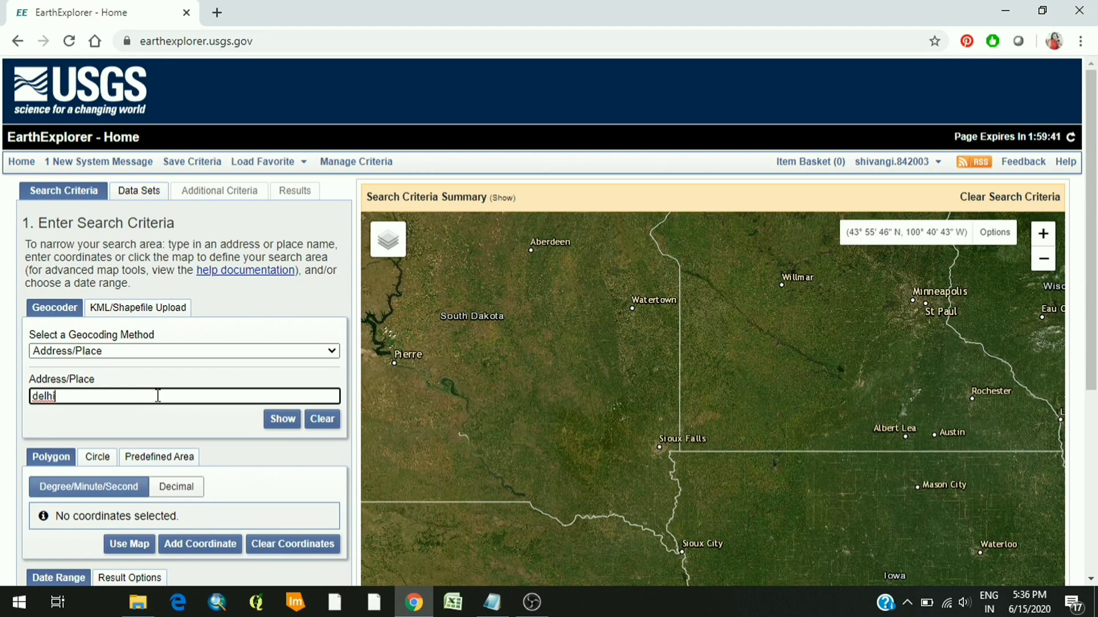
pyautogui.press('Return')
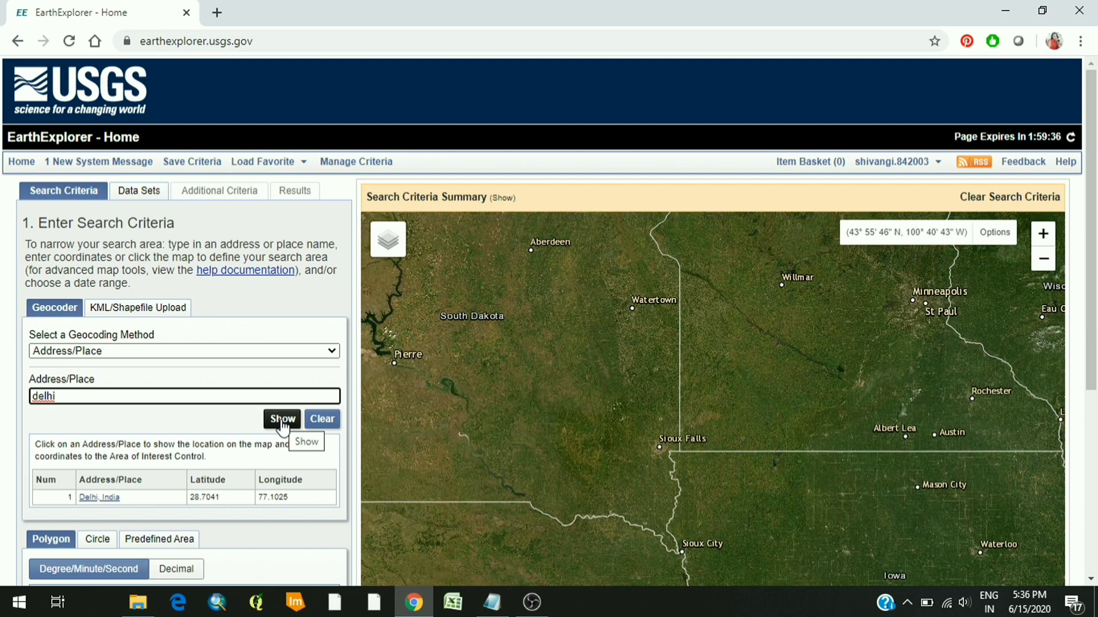
pyautogui.click(100, 498)
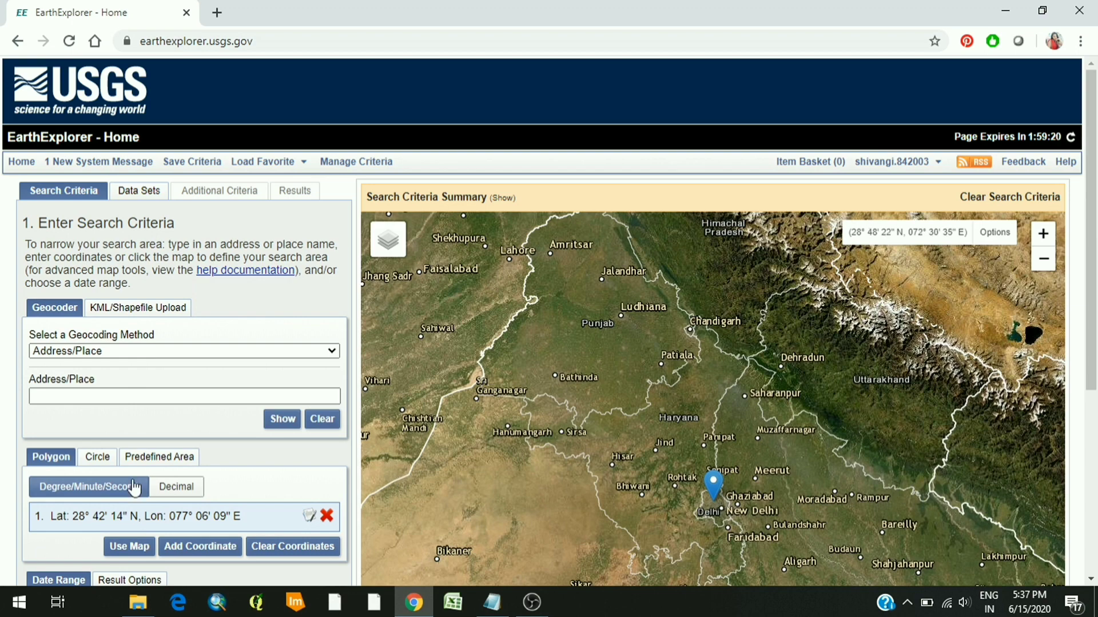
# Step: Set the search date range from 06/01/2020 to 06/15/2020 using the calendars
pyautogui.scroll(-3, 338, 492)
pyautogui.click(102, 451)
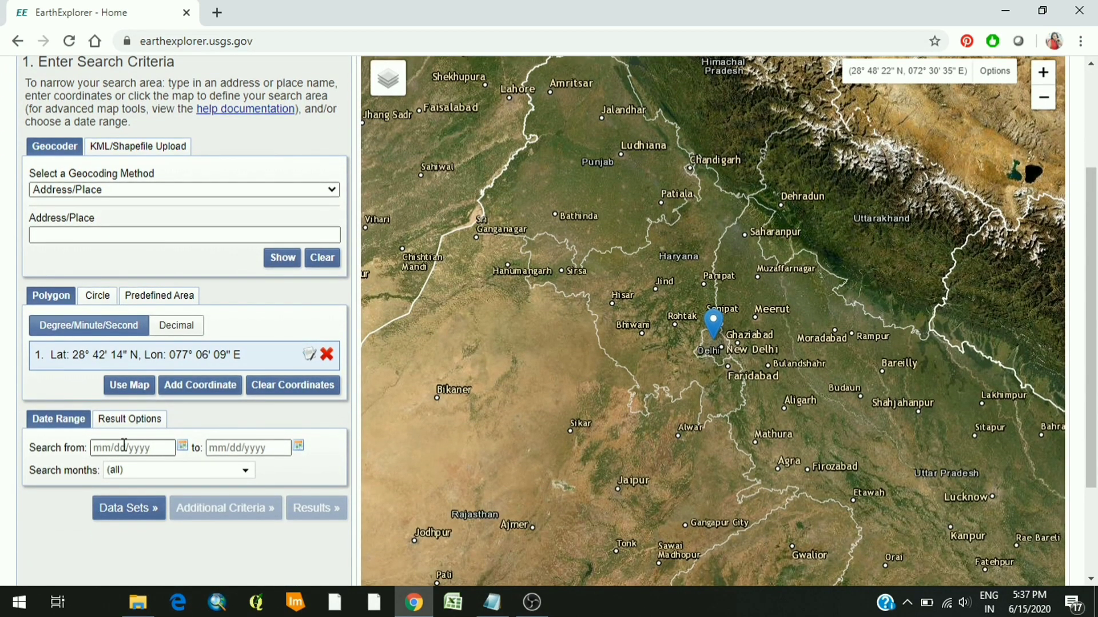
pyautogui.click(124, 445)
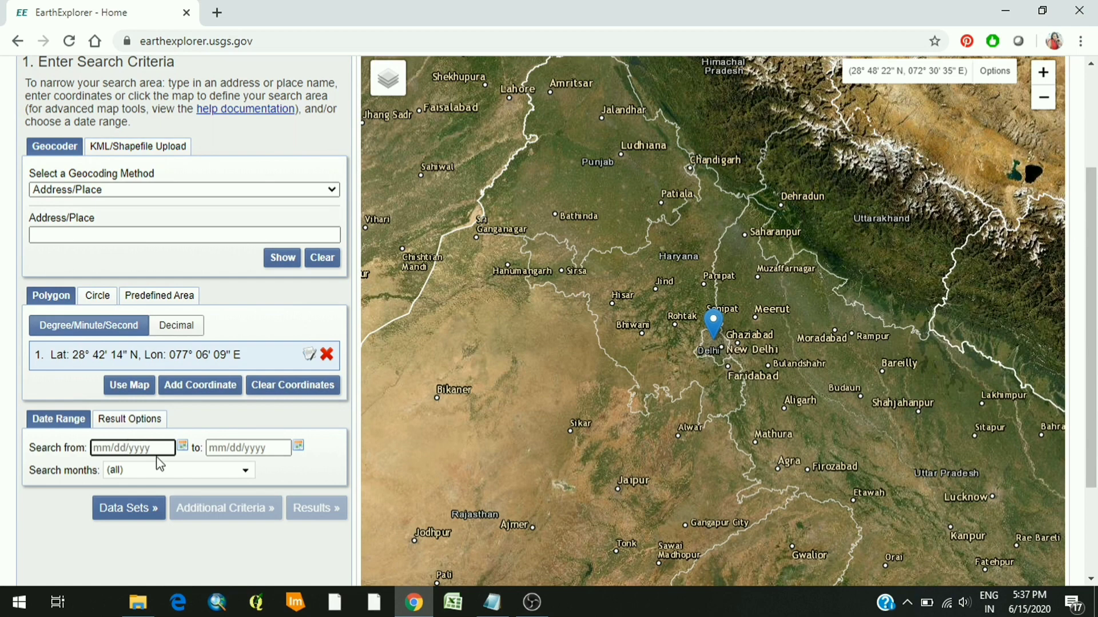
pyautogui.click(183, 449)
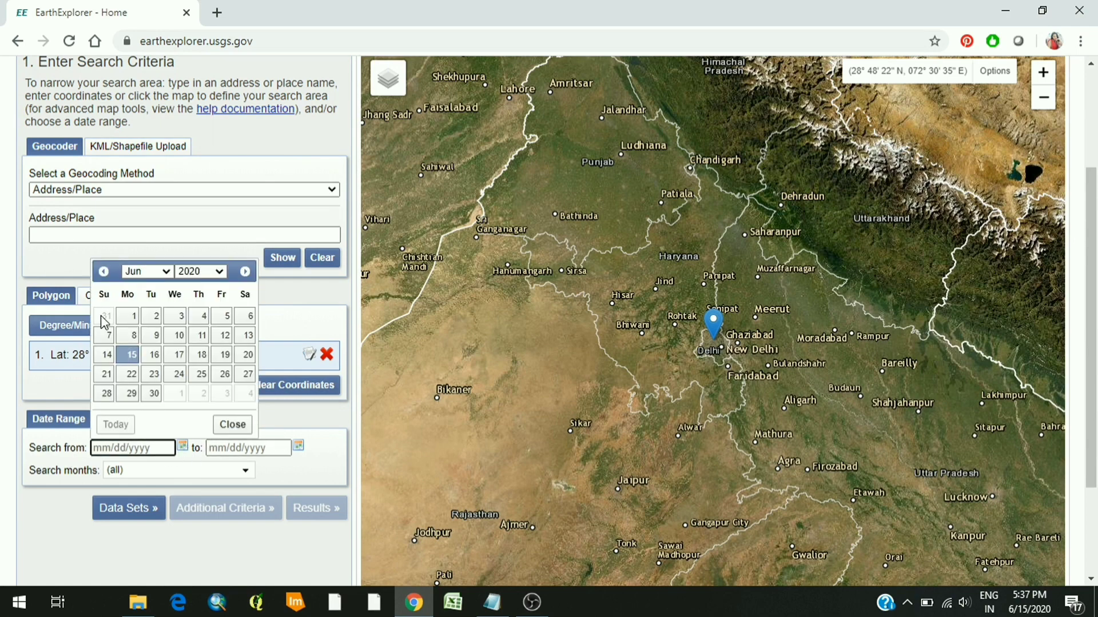
pyautogui.click(130, 315)
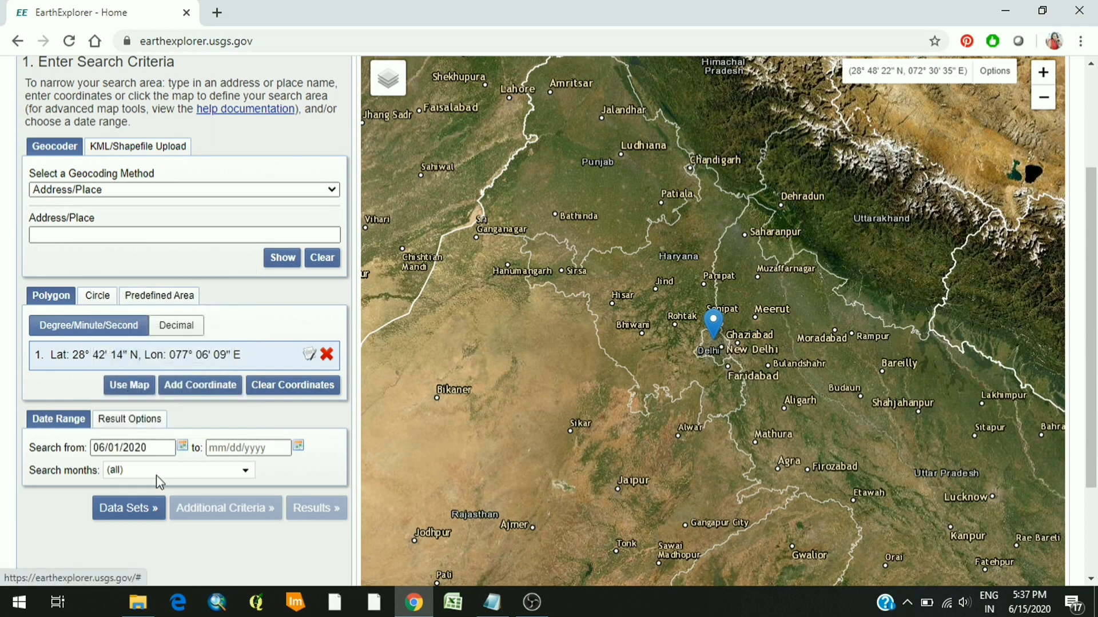
pyautogui.click(298, 446)
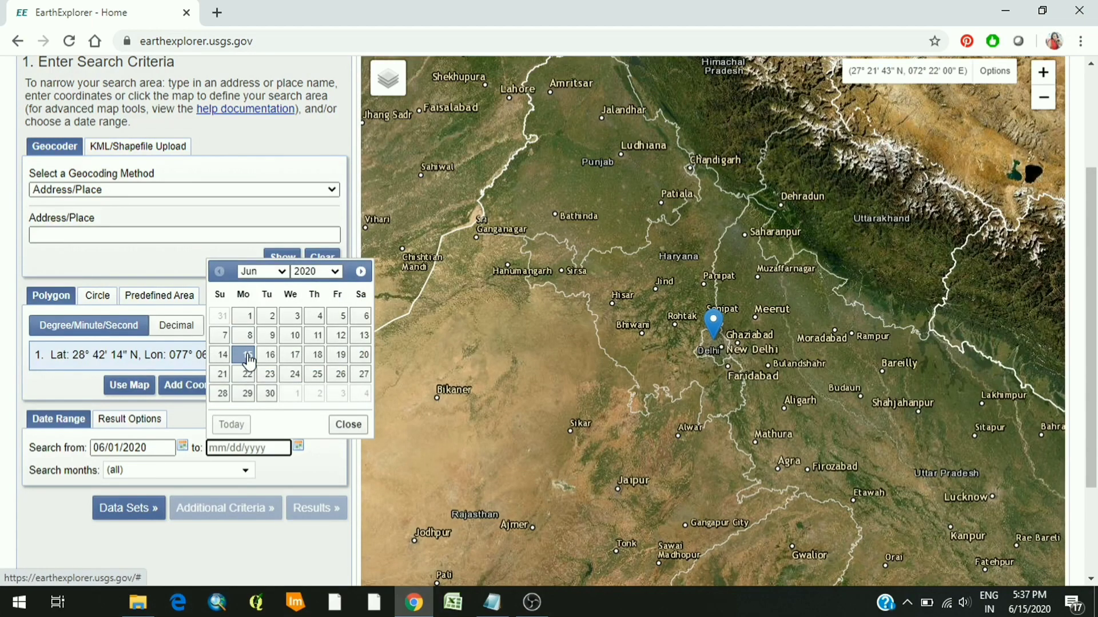
pyautogui.click(248, 359)
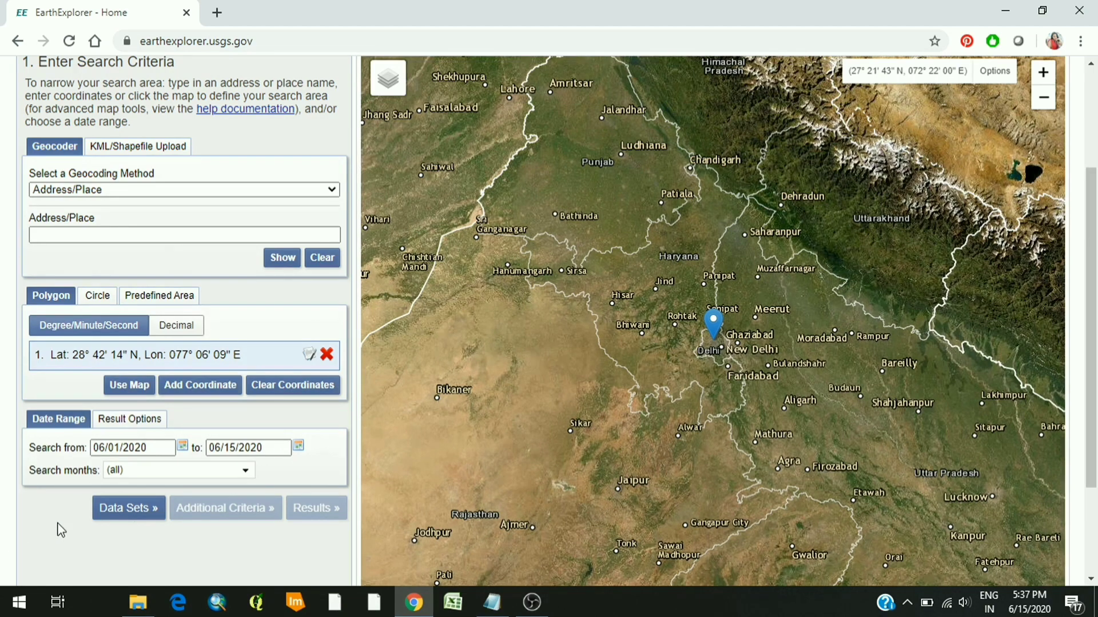
# Step: Tick Landsat 8 OLI/TIRS C1 Level-1 under Landsat Collection 1 Level-1 and run the search
pyautogui.click(137, 517)
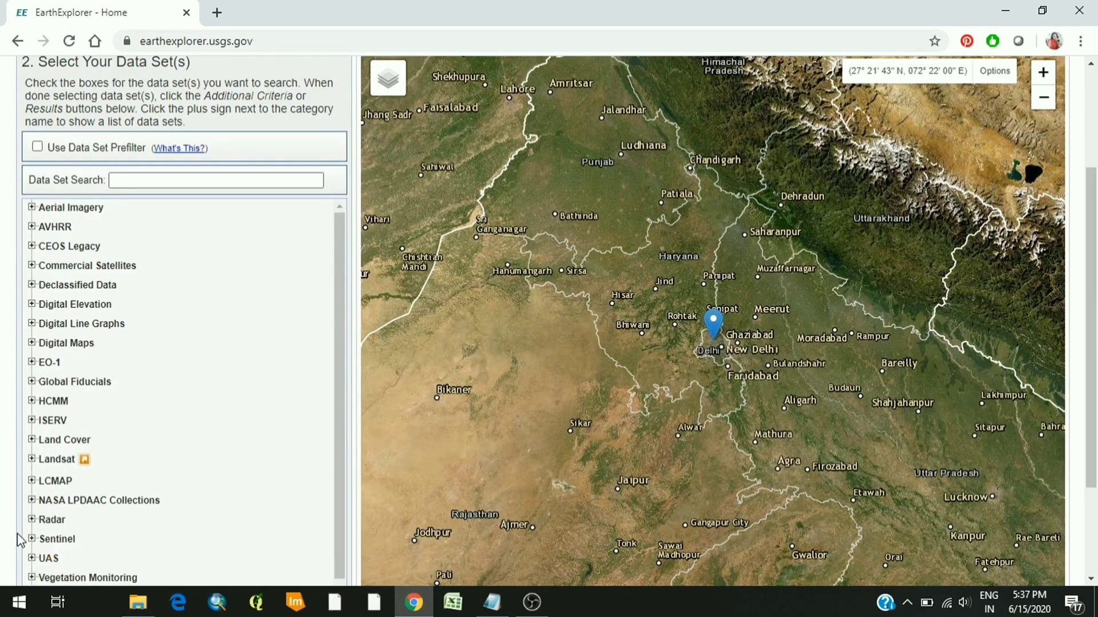
pyautogui.scroll(-1, 39, 473)
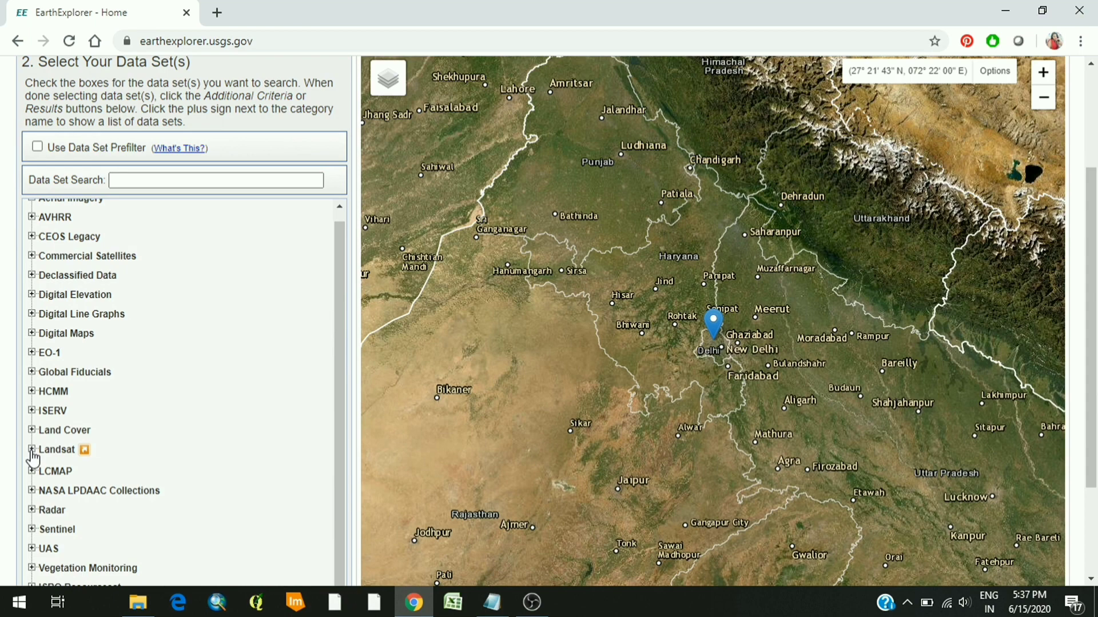
pyautogui.click(32, 450)
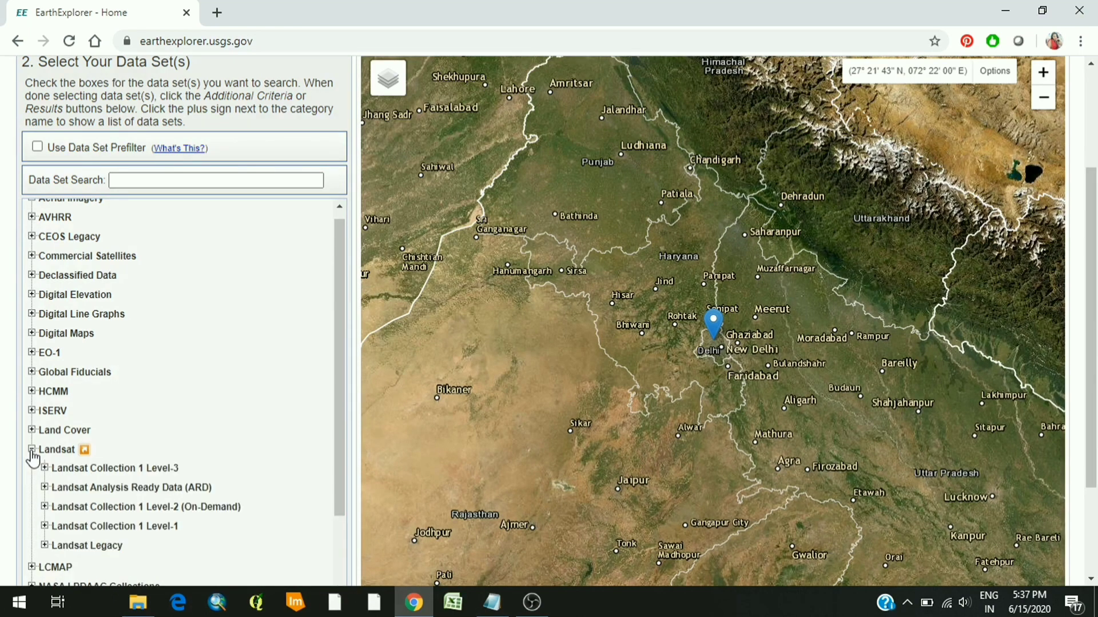
pyautogui.scroll(-3, 34, 458)
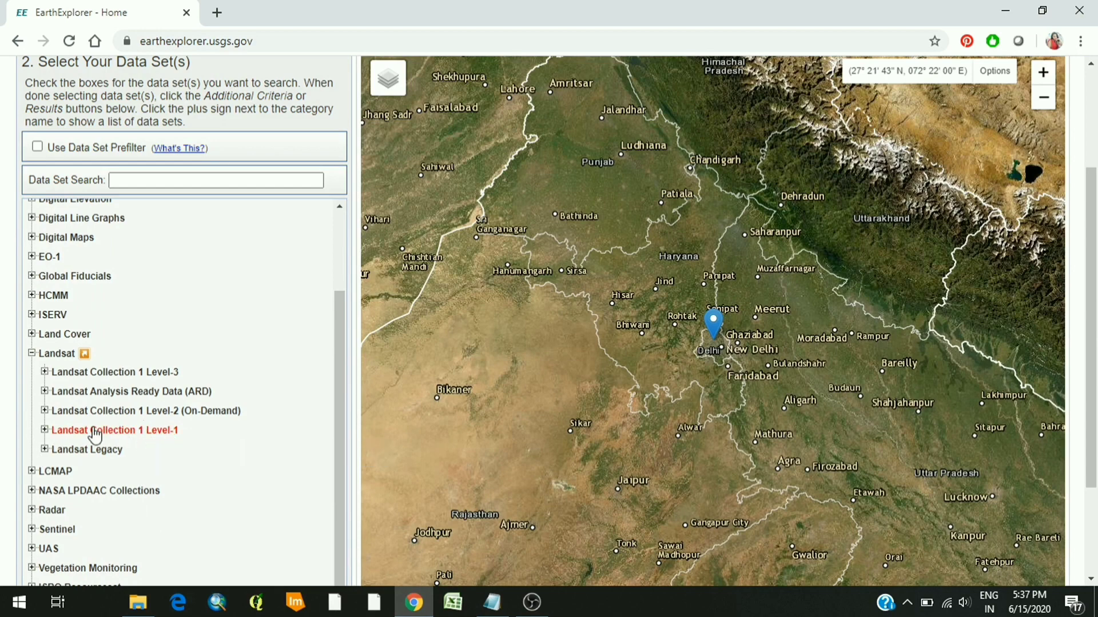
pyautogui.click(44, 430)
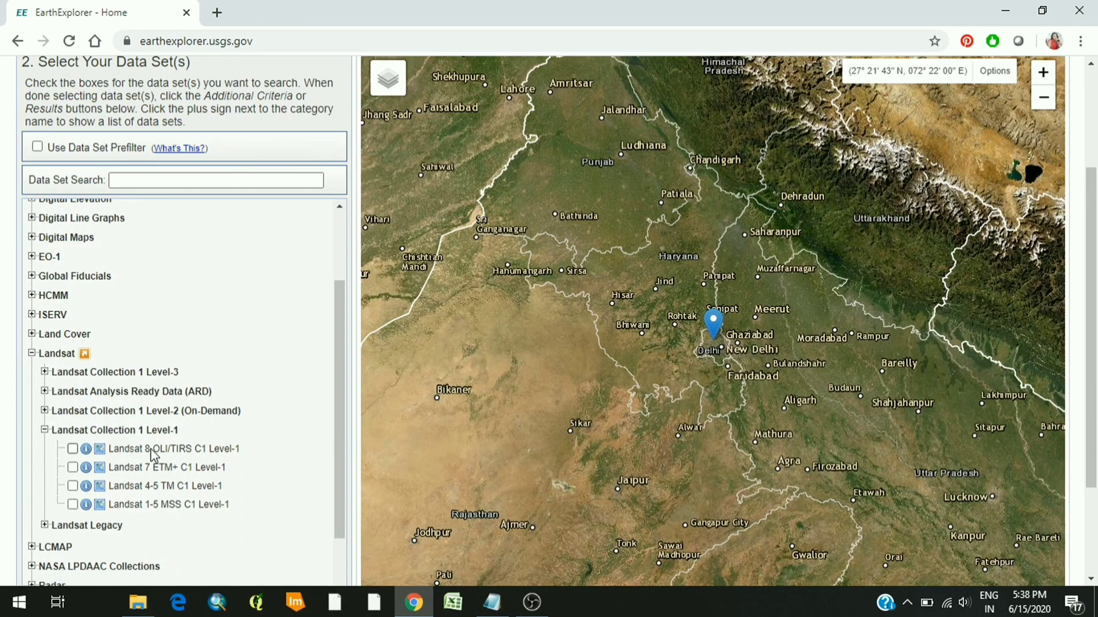
pyautogui.click(72, 449)
pyautogui.scroll(-1, 220, 468)
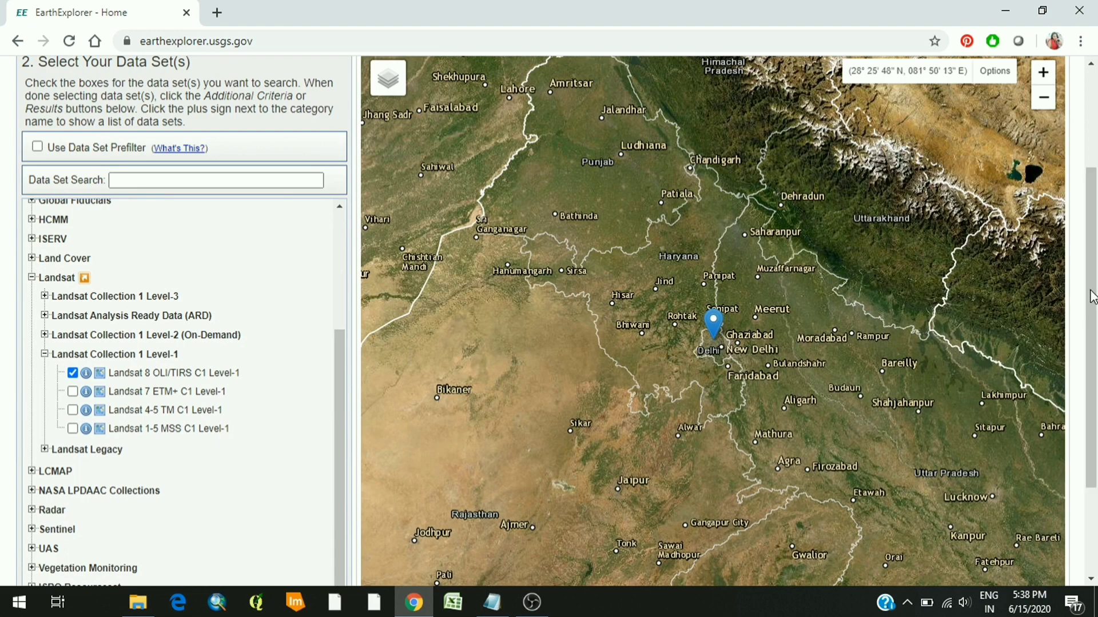
pyautogui.moveTo(1092, 277); pyautogui.dragTo(1095, 403)
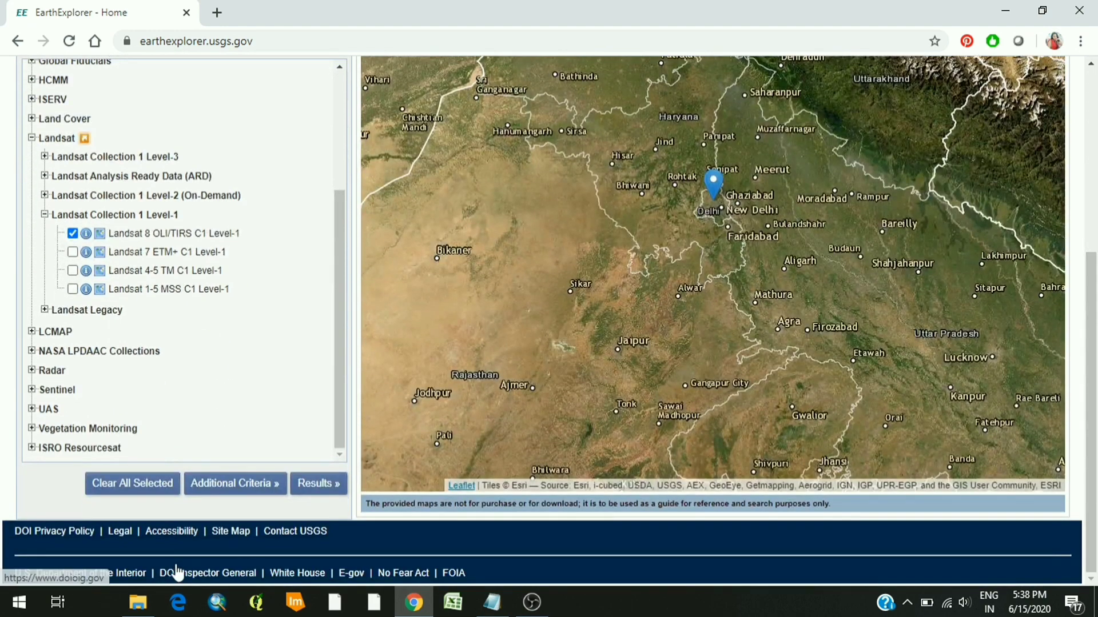
pyautogui.click(313, 485)
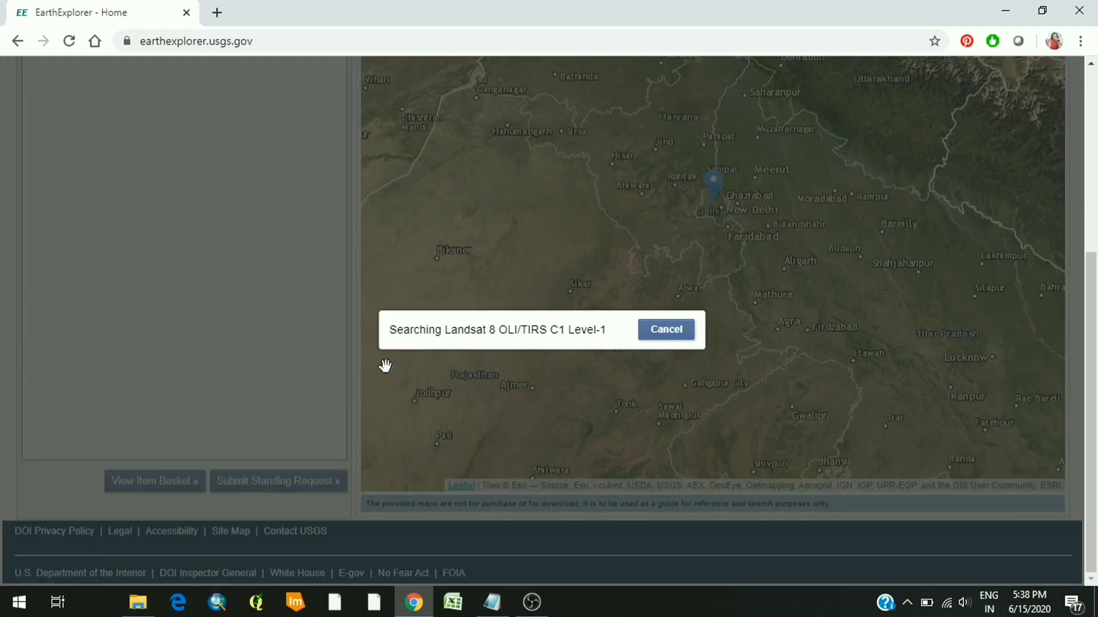
# Step: Show the 01-JUN-20 scene's footprint and browse overlay, then view its download options
pyautogui.scroll(2, 321, 305)
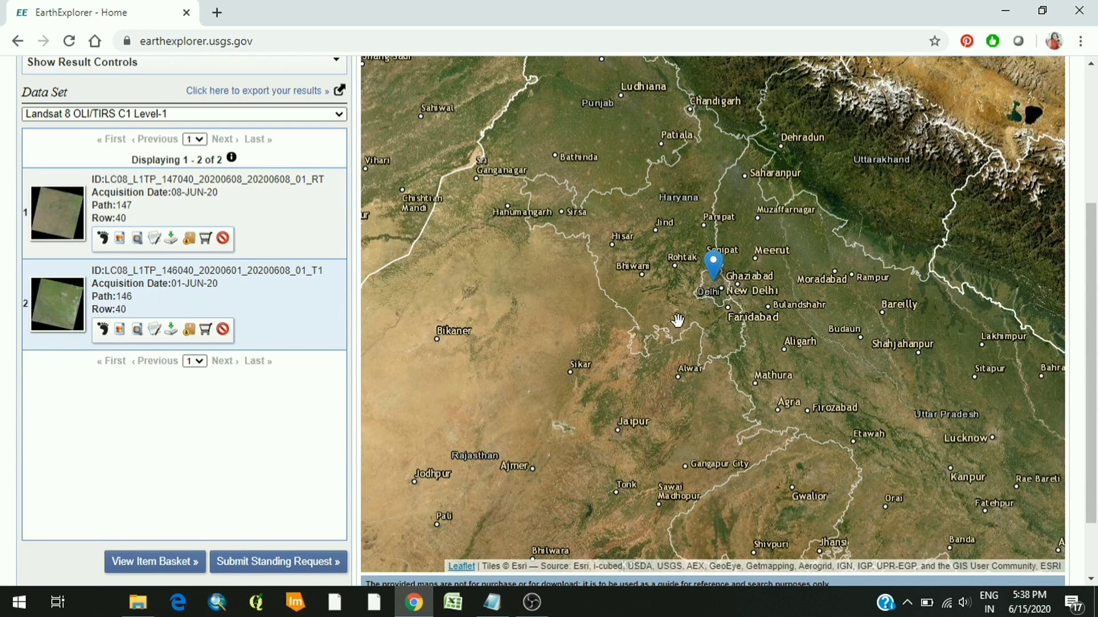
pyautogui.click(103, 330)
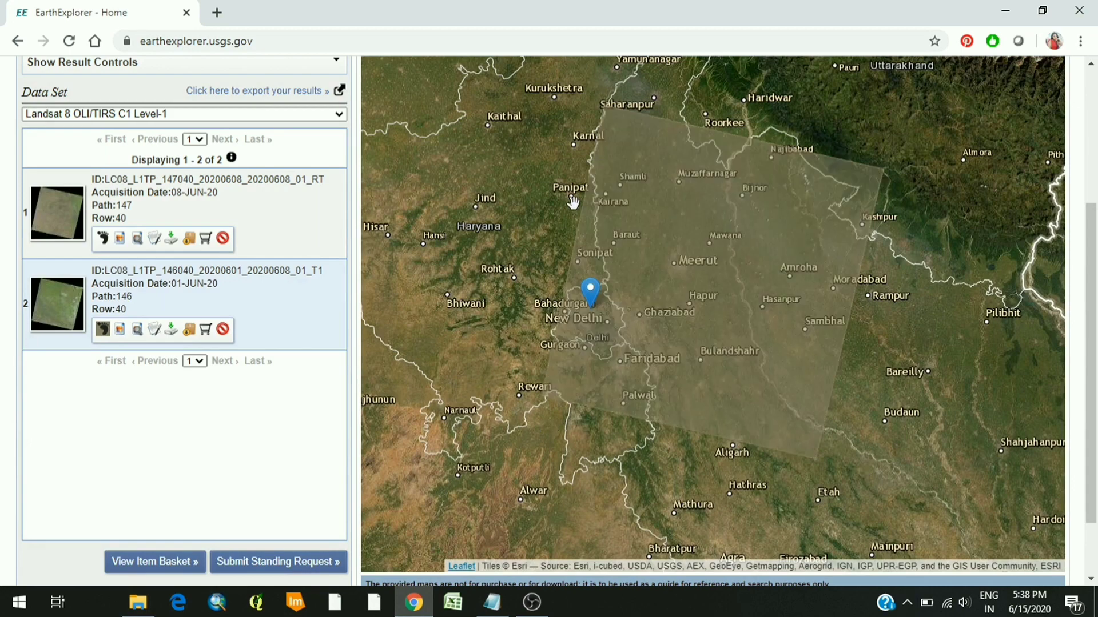
pyautogui.click(120, 331)
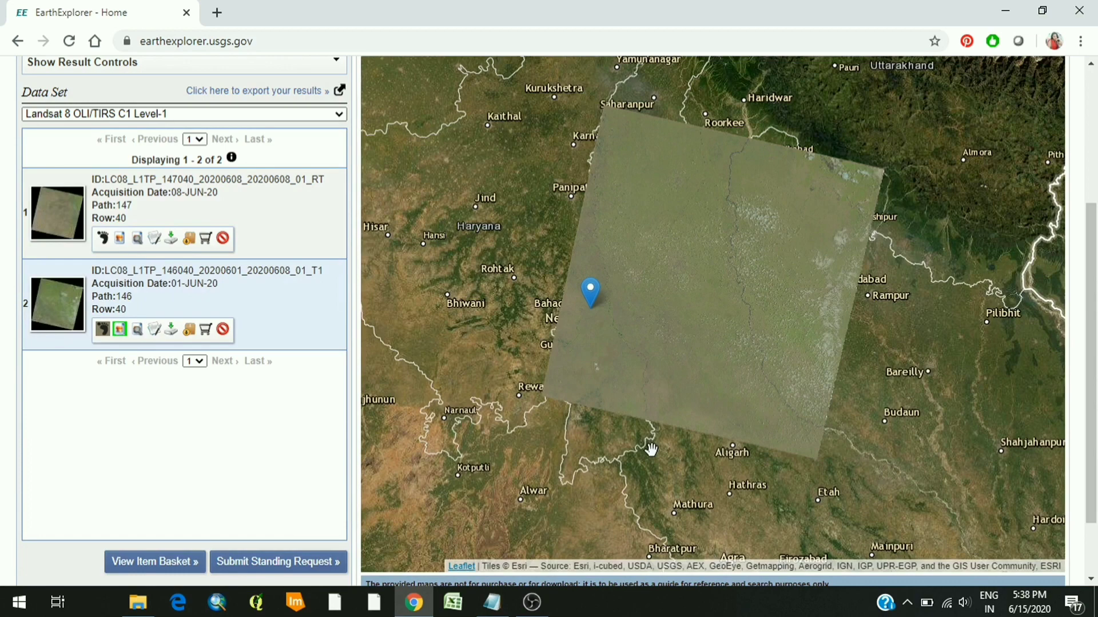
pyautogui.click(171, 333)
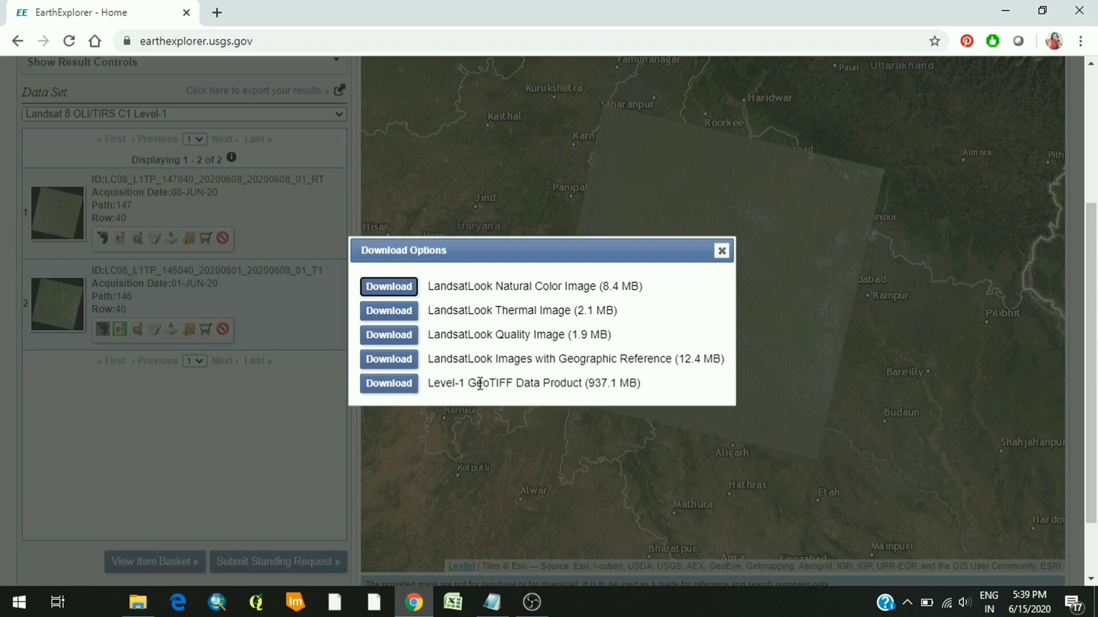
# Step: Download the 937.1 MB Level-1 GeoTIFF Data Product
pyautogui.click(382, 387)
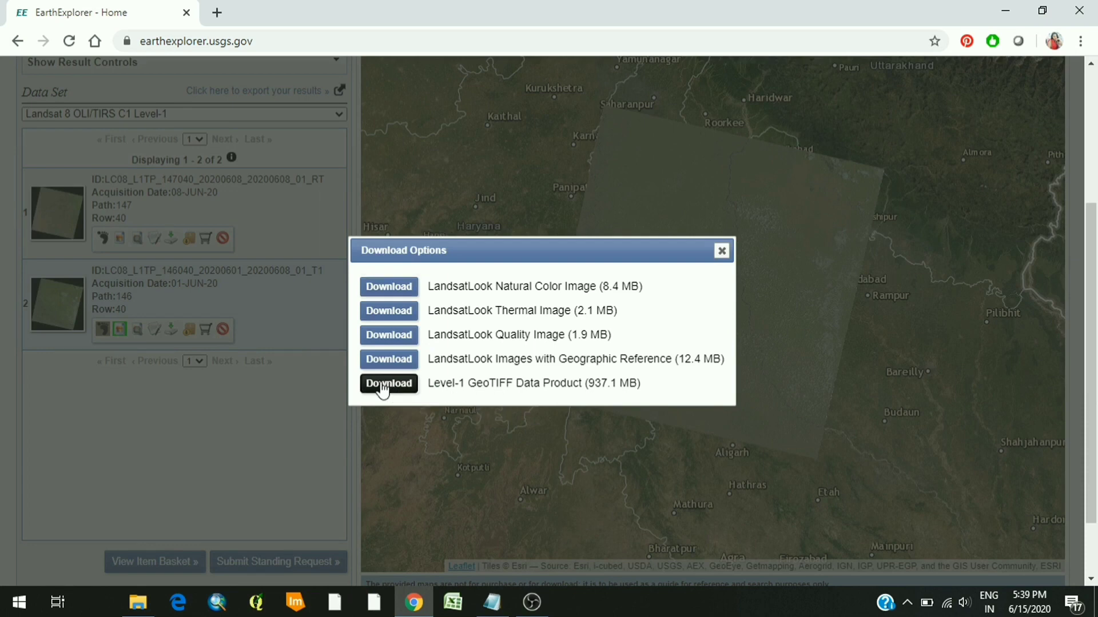